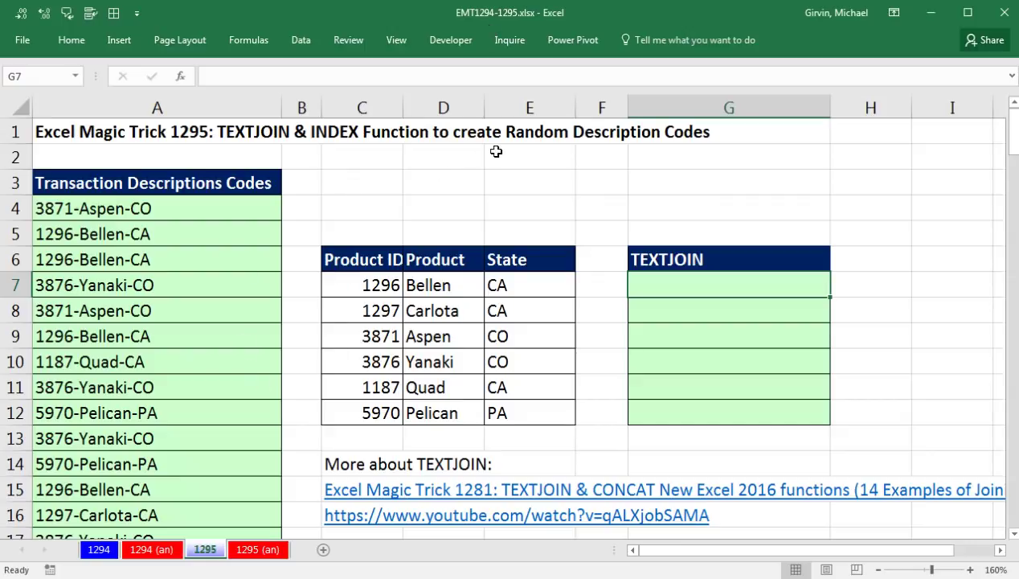
left_click(258, 209)
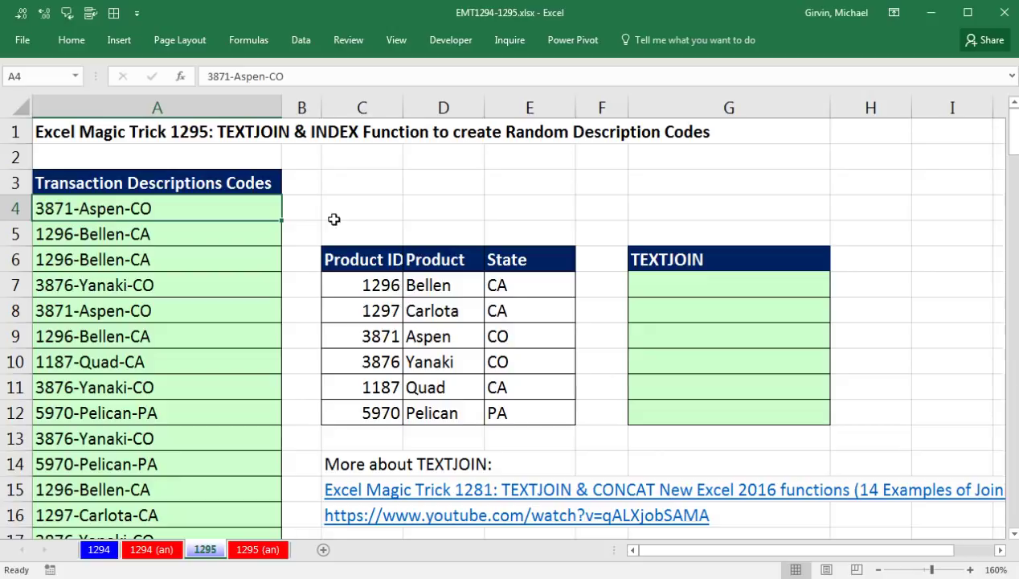
left_click_drag(344, 286, 513, 295)
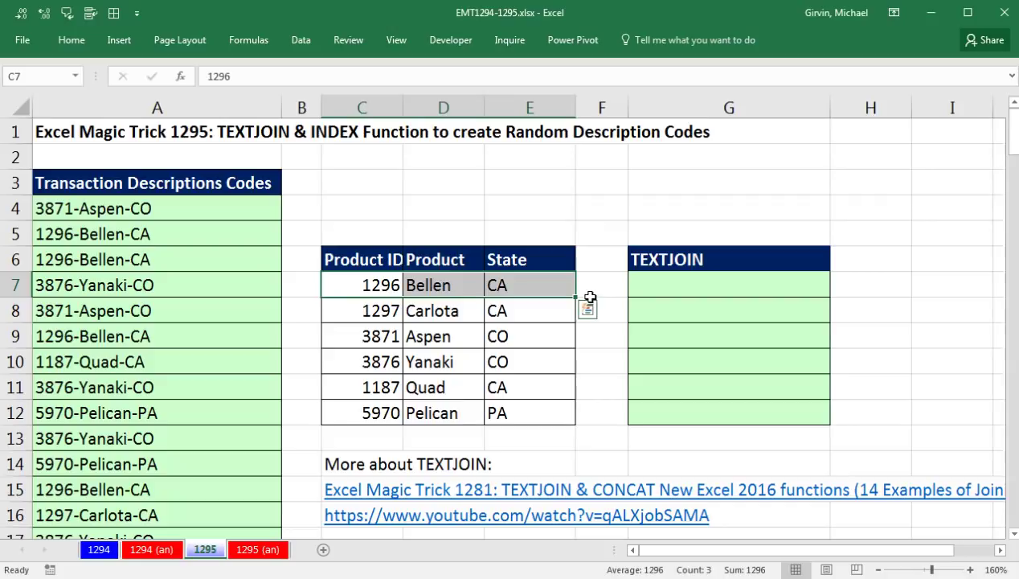
Step: Start a TEXTJOIN formula in G7 with "-" as the delimiter and the ignore_empty argument left blank
left_click(655, 288)
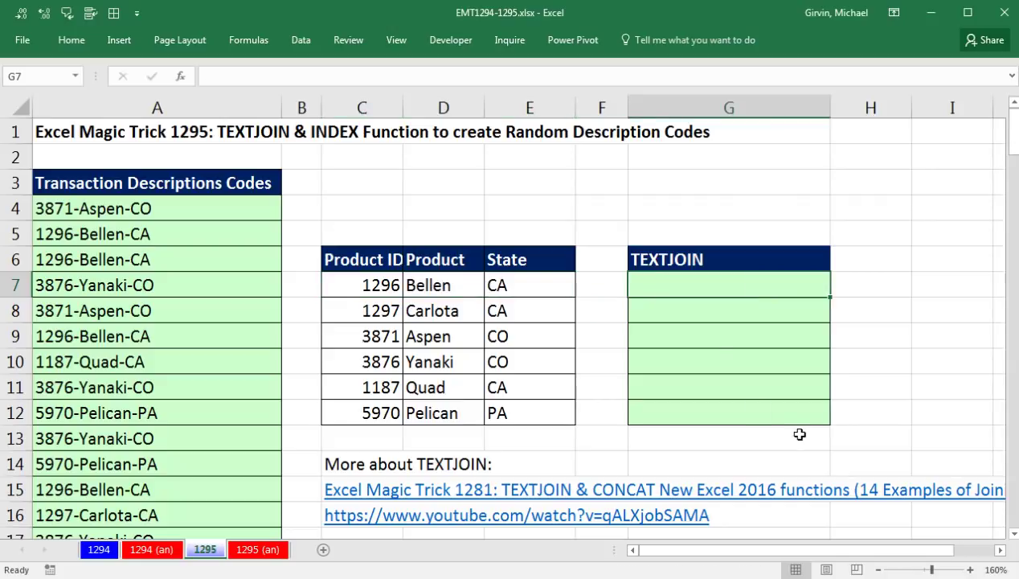
type("=")
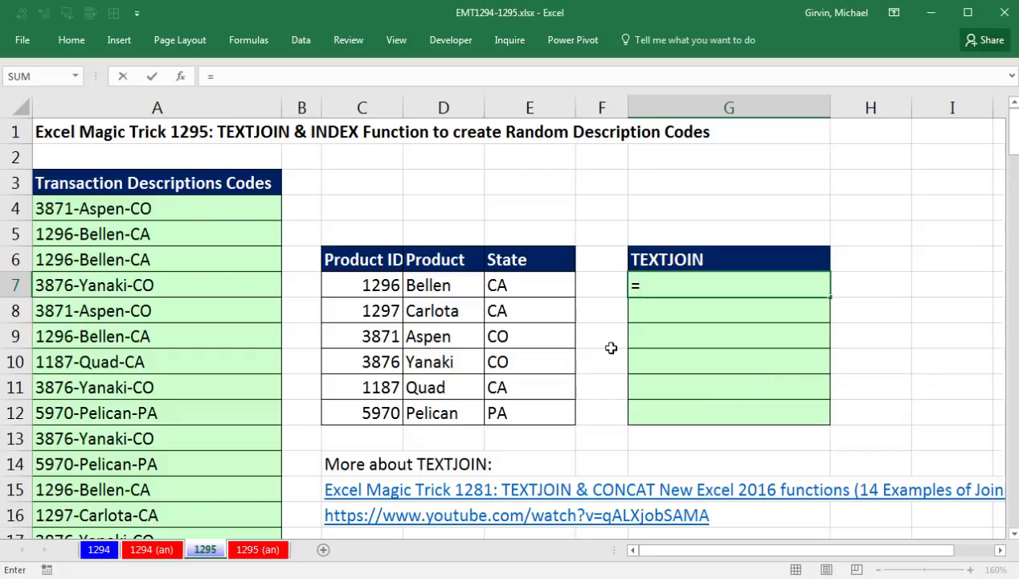
type("t")
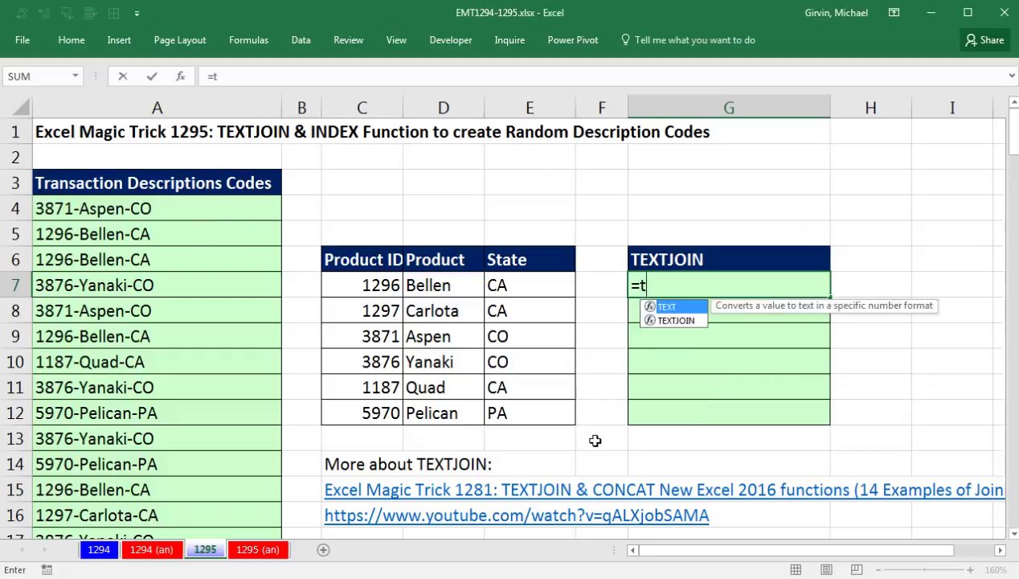
type("extj")
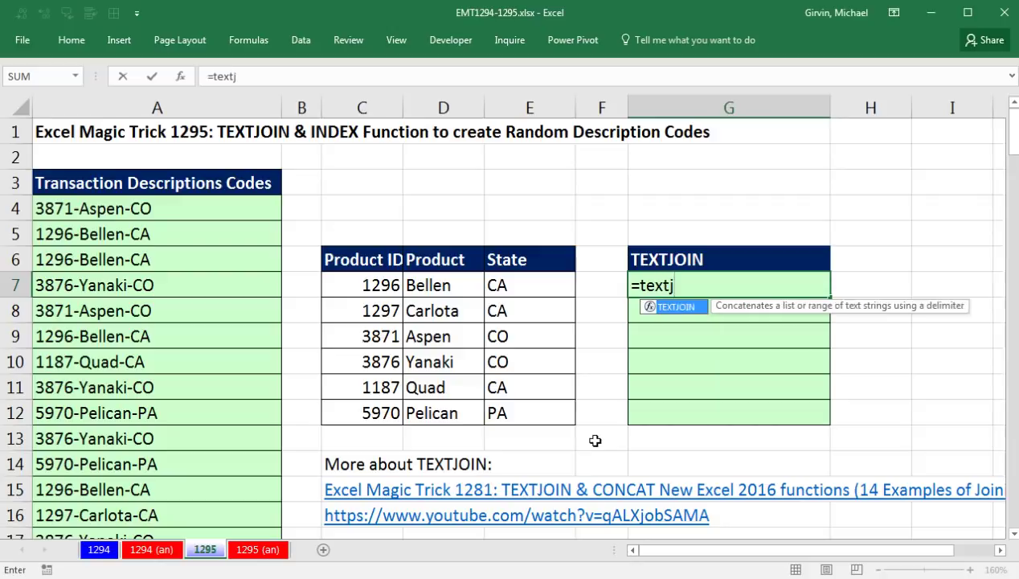
key("Tab")
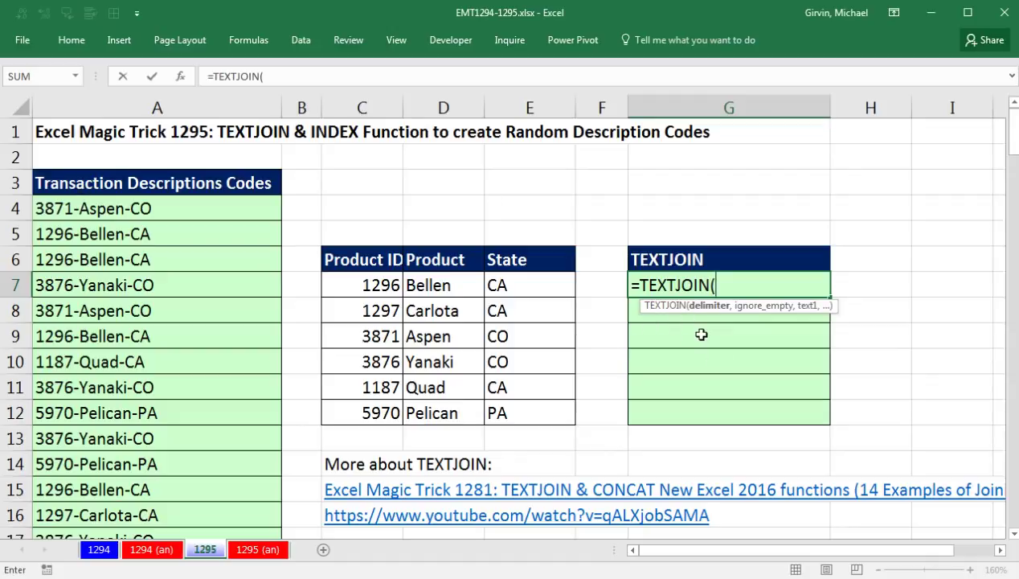
type("\",")
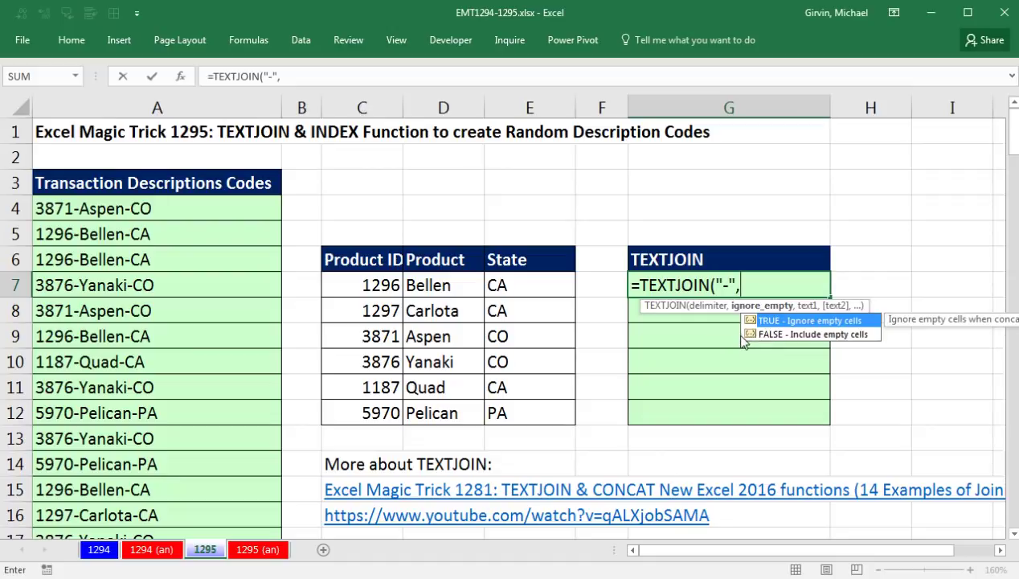
type(",")
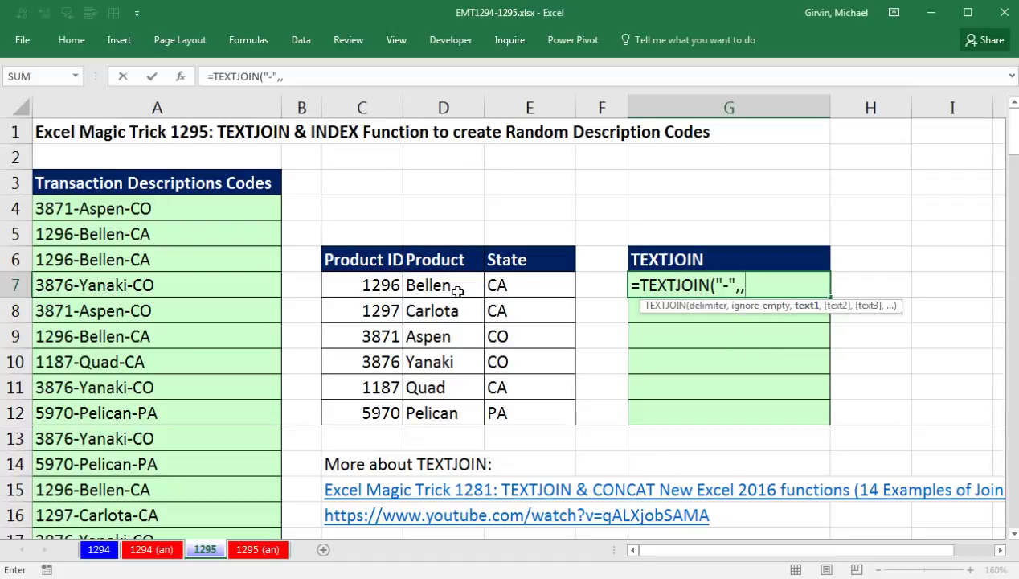
Step: Complete the G7 formula as =TEXTJOIN("-",,C7:E7) and copy it down through G12
left_click_drag(354, 285, 520, 290)
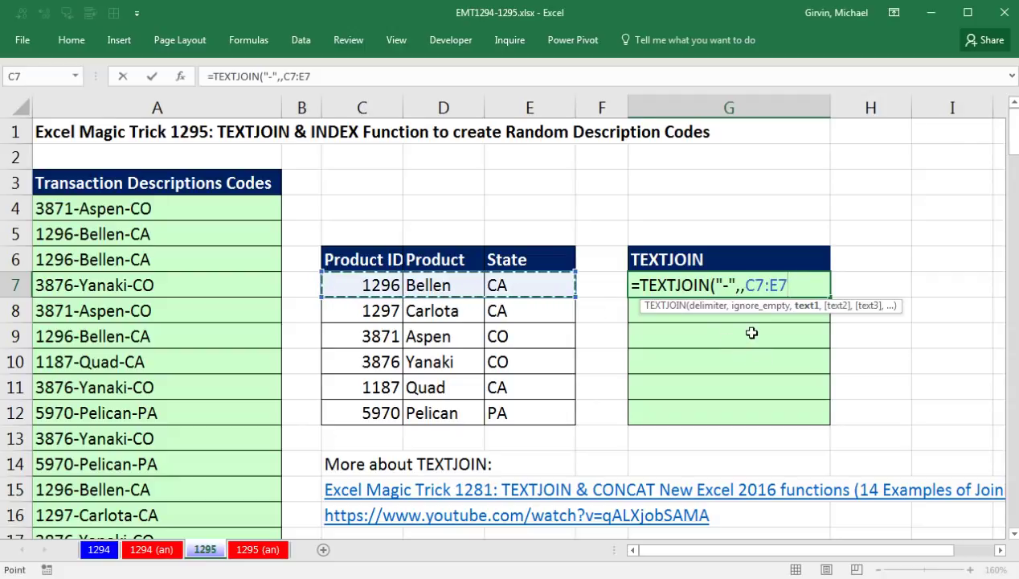
type(")")
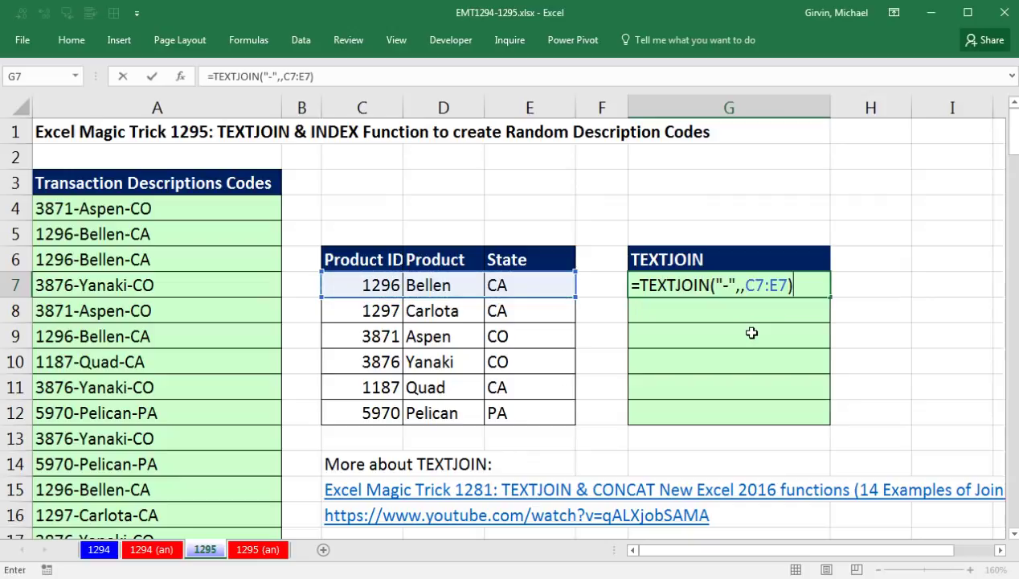
key("ctrl+Return")
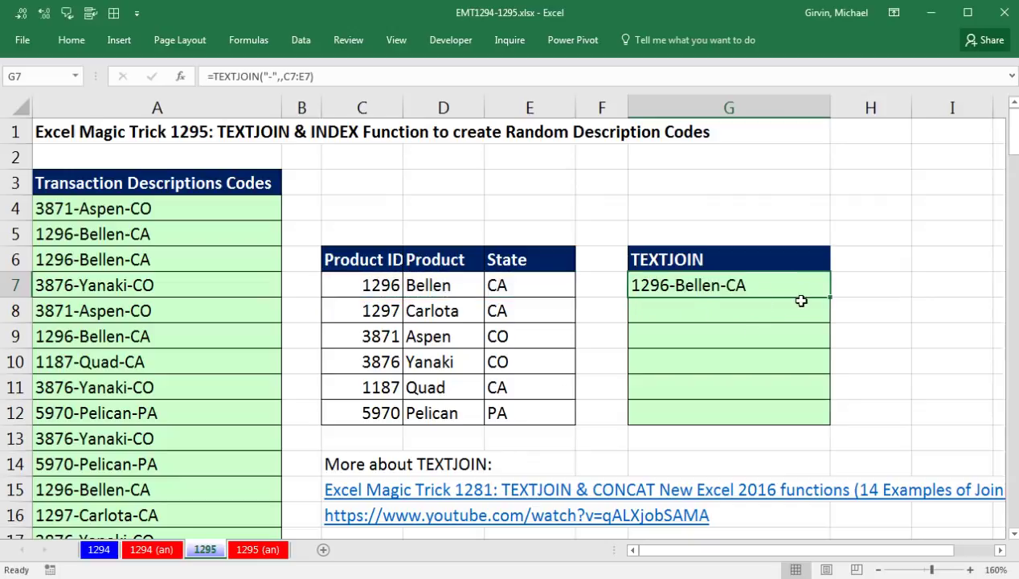
left_click_drag(830, 297, 829, 423)
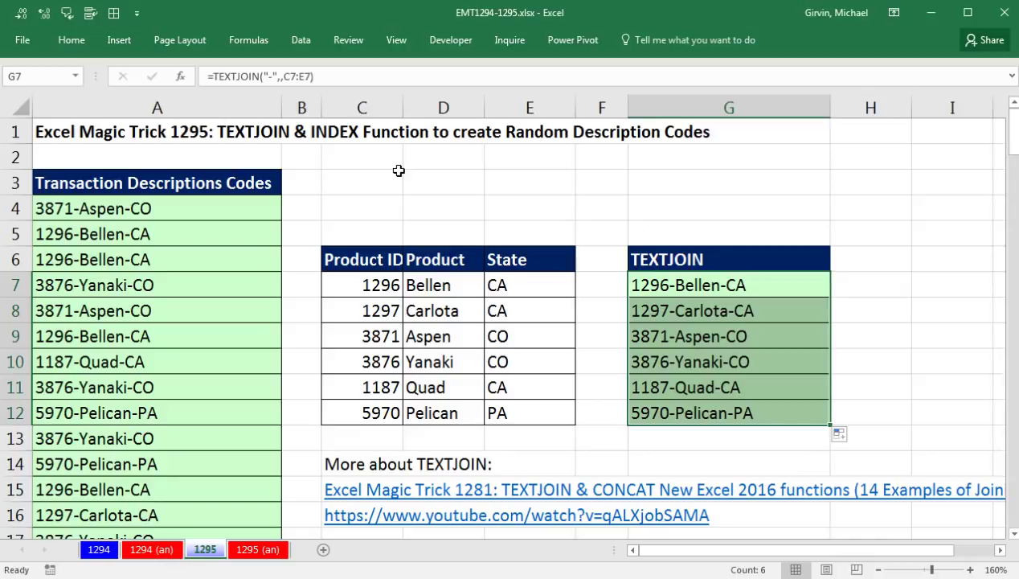
Step: Clear the existing transaction description codes in A4:A142
left_click(246, 208)
key("ctrl+shift+Down")
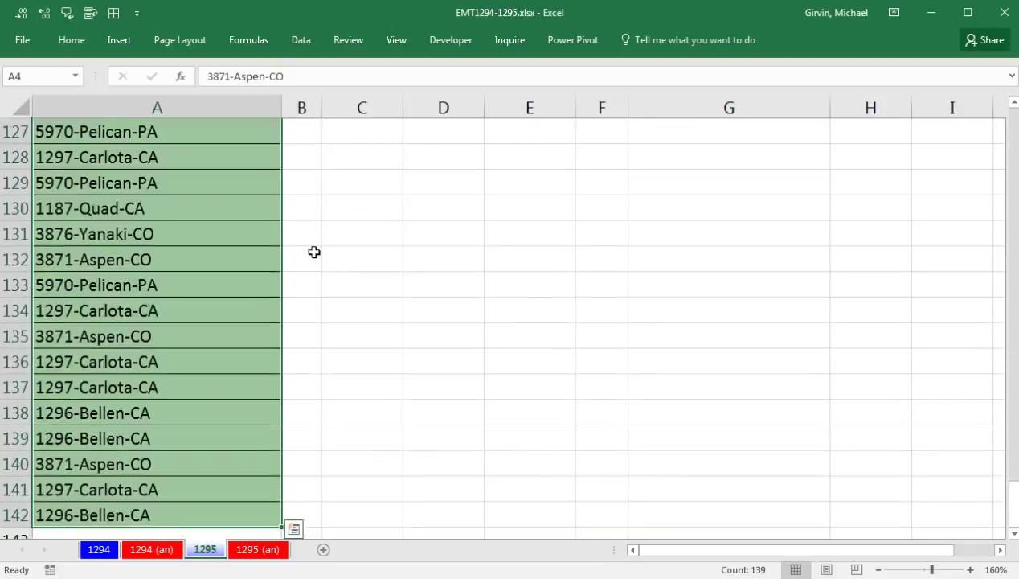
key("ctrl+BackSpace")
Step: Start a TEXTJOIN formula in A4 with "-" as the delimiter and the ignore_empty argument left blank
left_click(237, 210)
type("=")
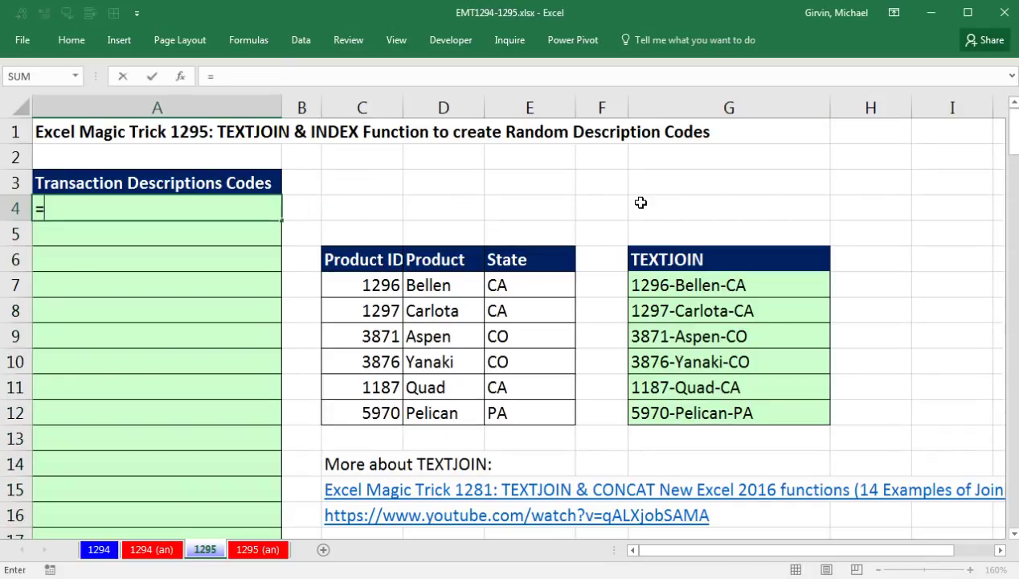
type("textj")
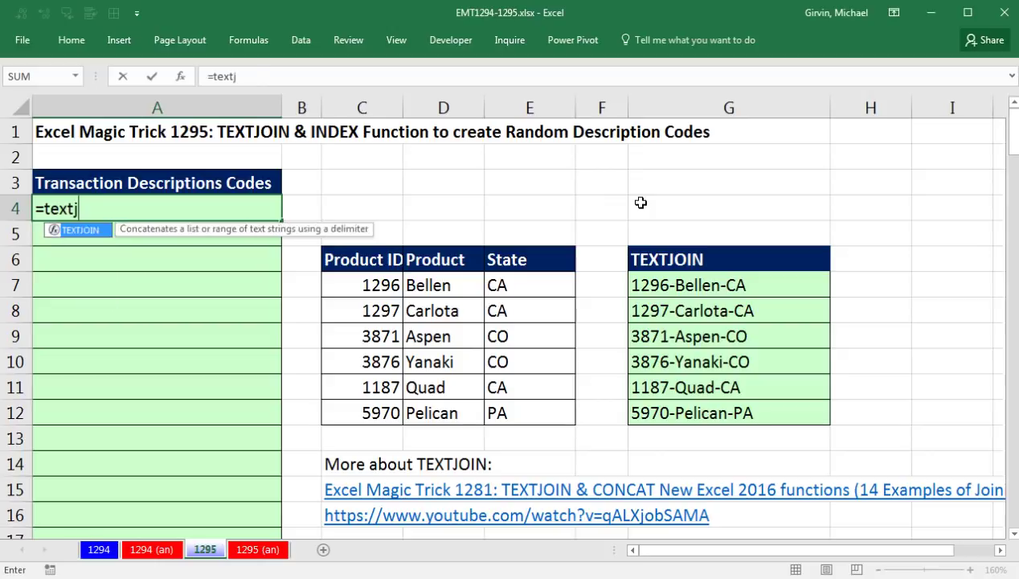
key("Tab")
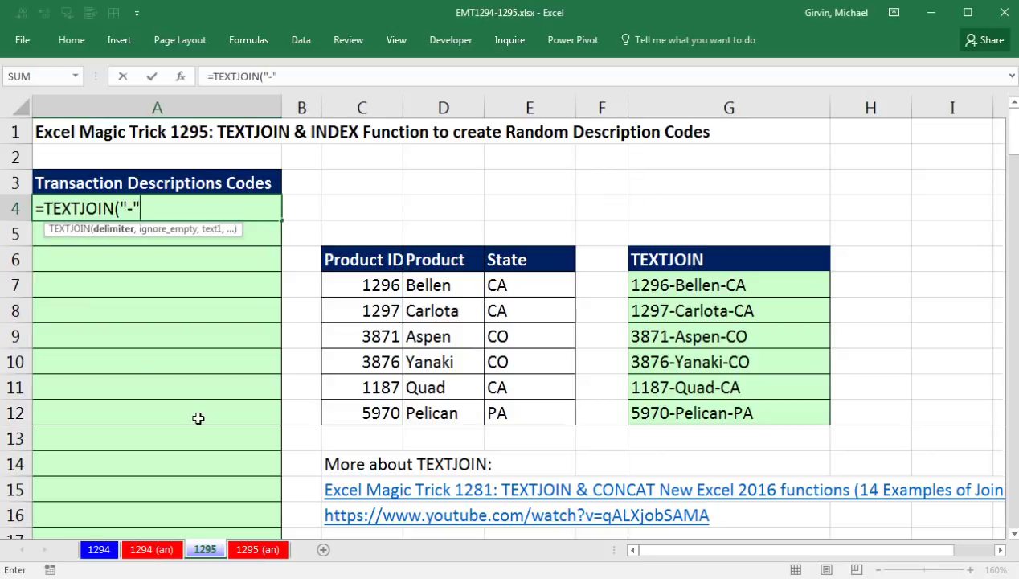
type("\"-\",")
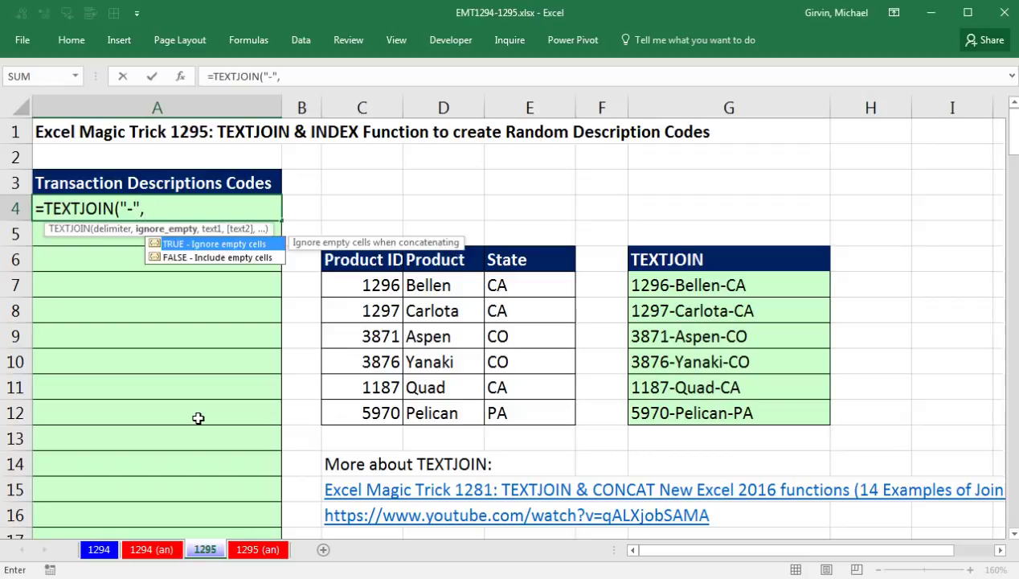
type(",")
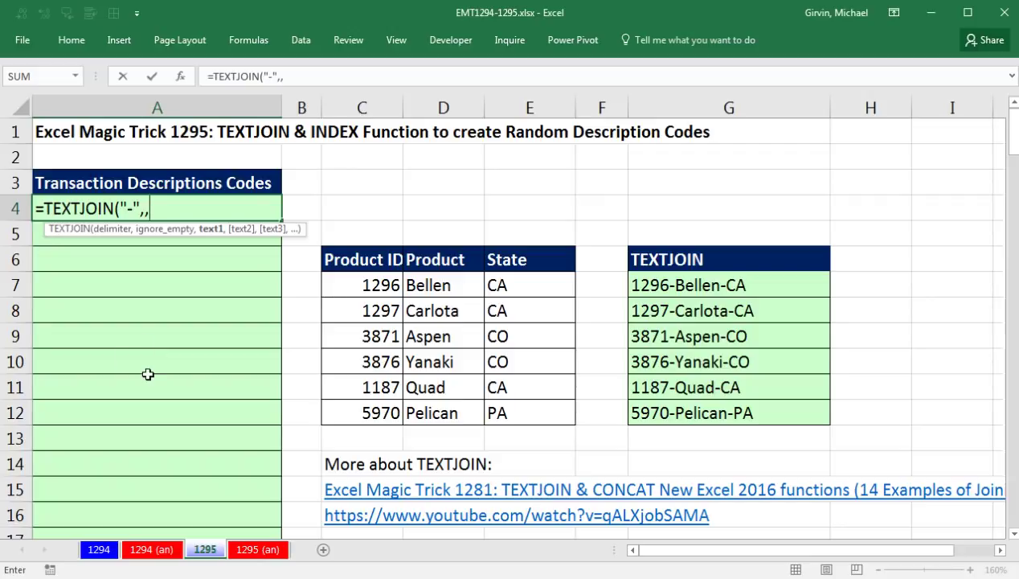
Step: Nest an INDEX function as the text argument, using the absolute range $C$7:$E$12 as its array
type("in")
key("Tab")
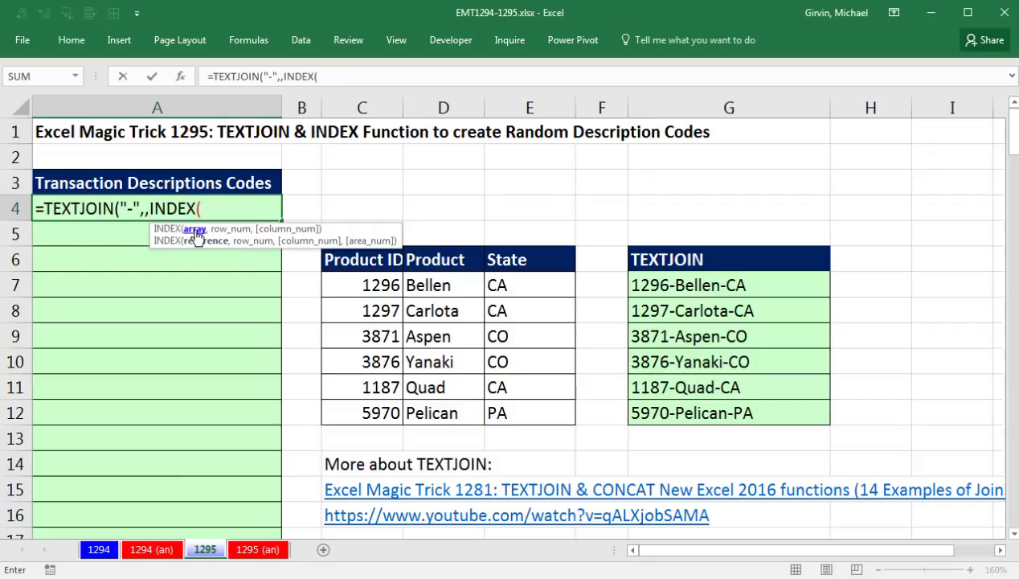
left_click_drag(378, 282, 518, 412)
key("F4")
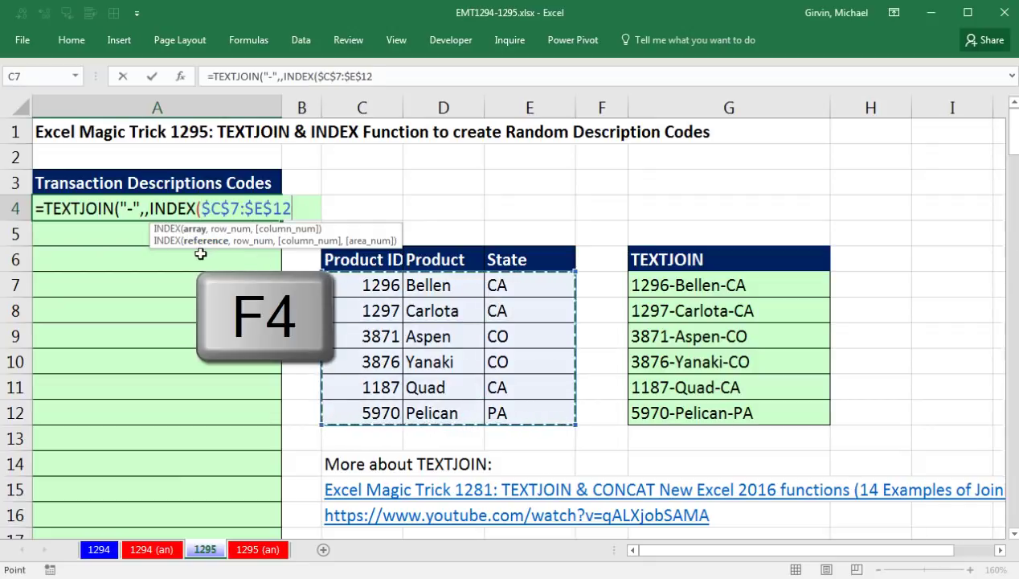
type(",")
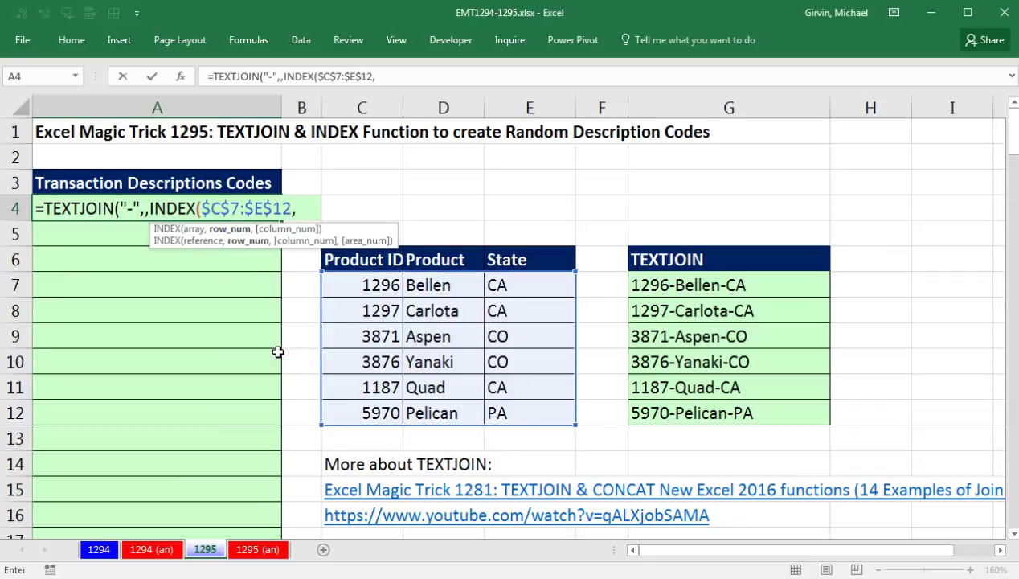
Step: Set the INDEX row number to RANDBETWEEN(1,ROWS($C$7:$C$12)) so that a random product row is picked
type("randb")
key("Tab")
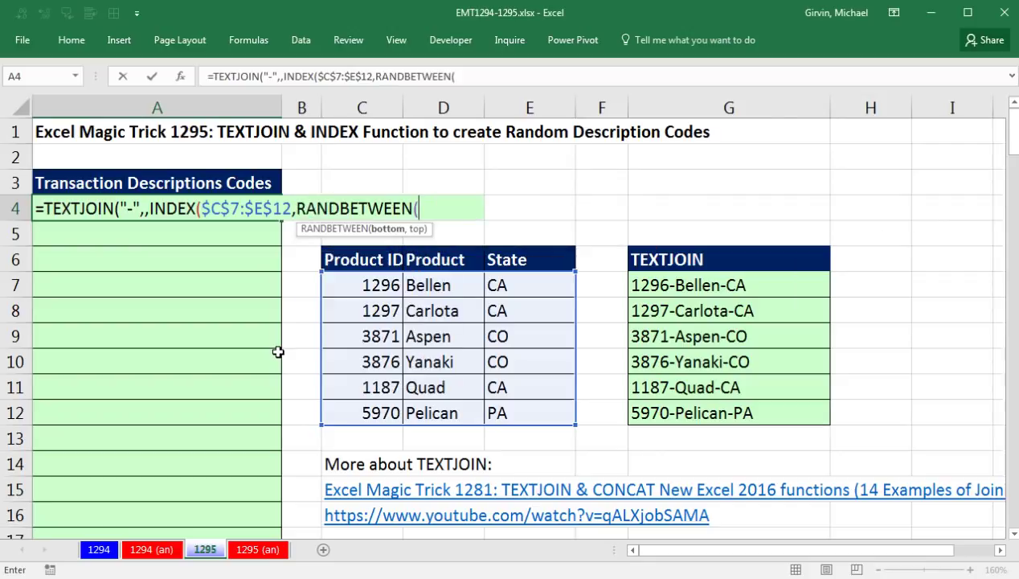
type("1,")
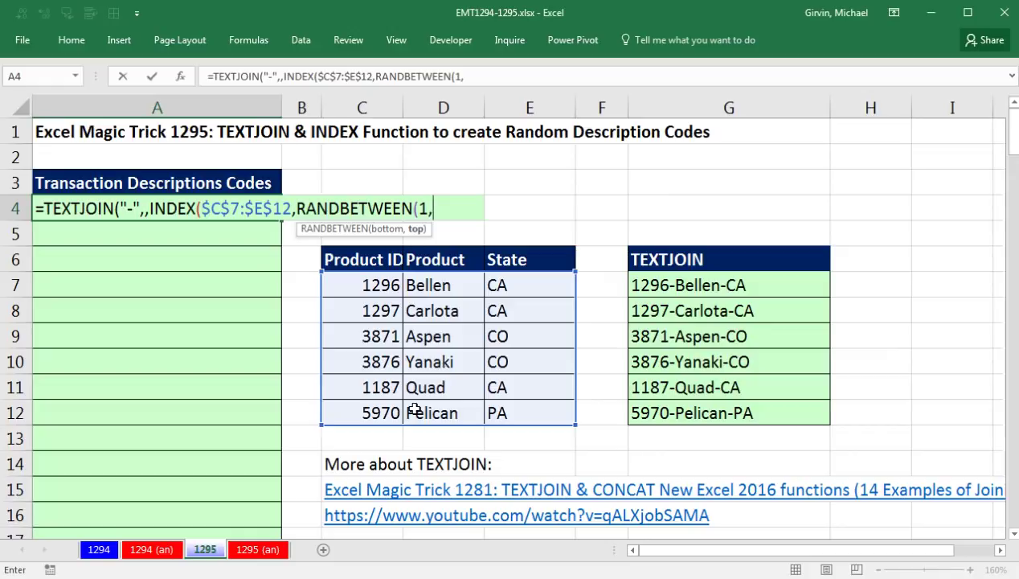
type("rows")
key("Tab")
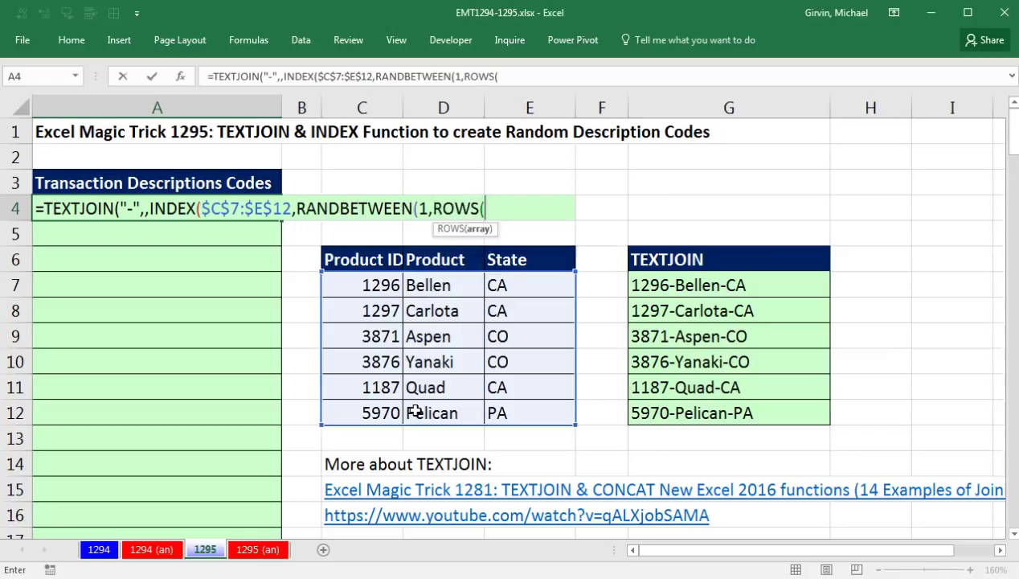
left_click_drag(354, 286, 372, 413)
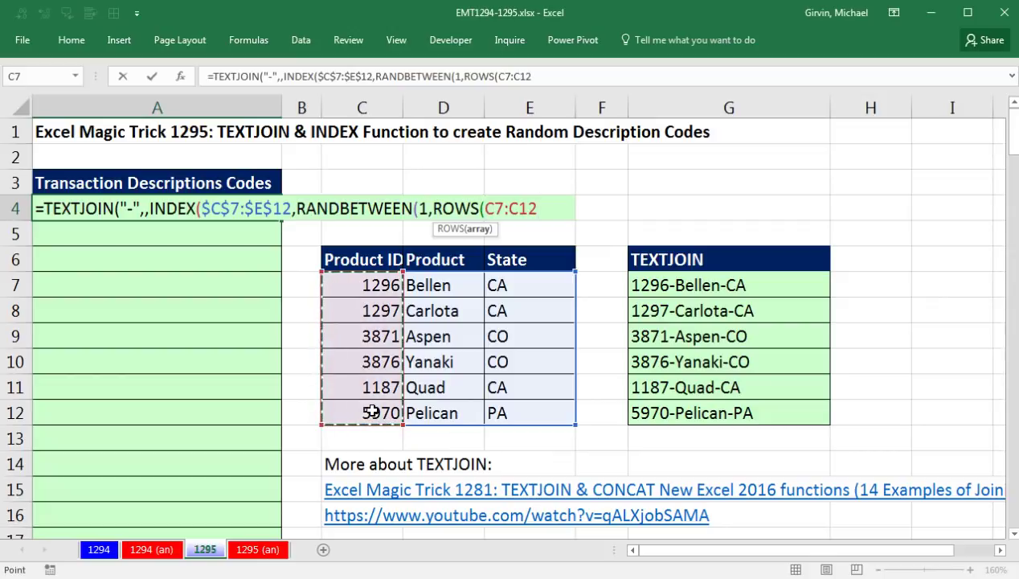
key("F4")
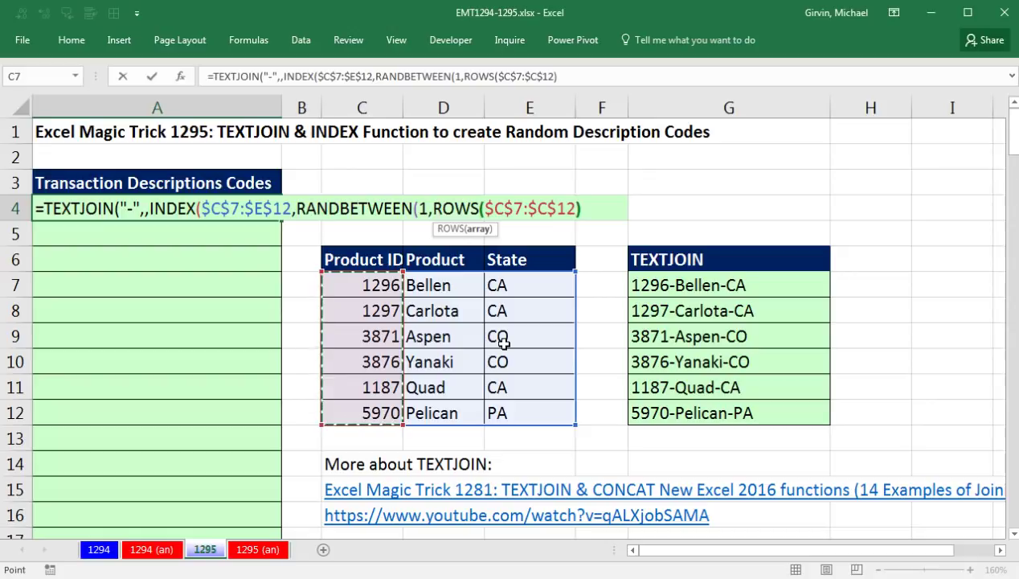
type(")")
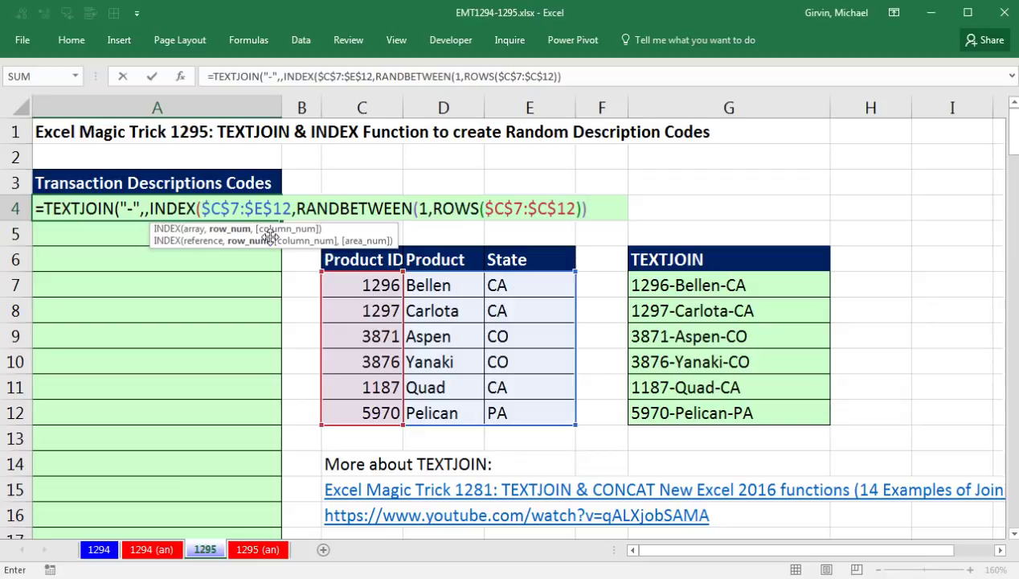
Step: Leave the INDEX column number empty to return the whole row, check the text1 argument, and enter the formula in A4
type(",")
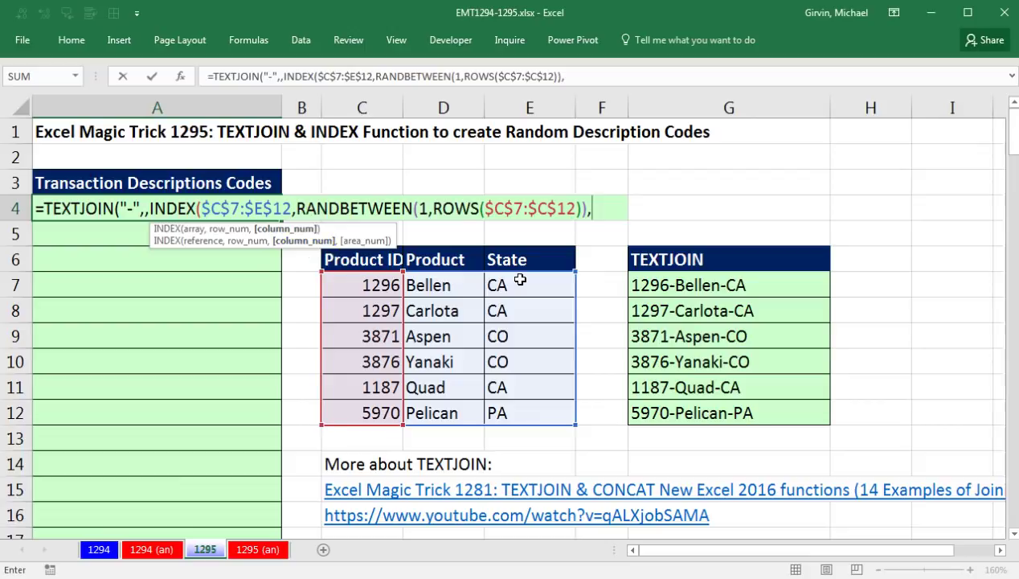
left_click_drag(346, 236, 641, 243)
type("0")
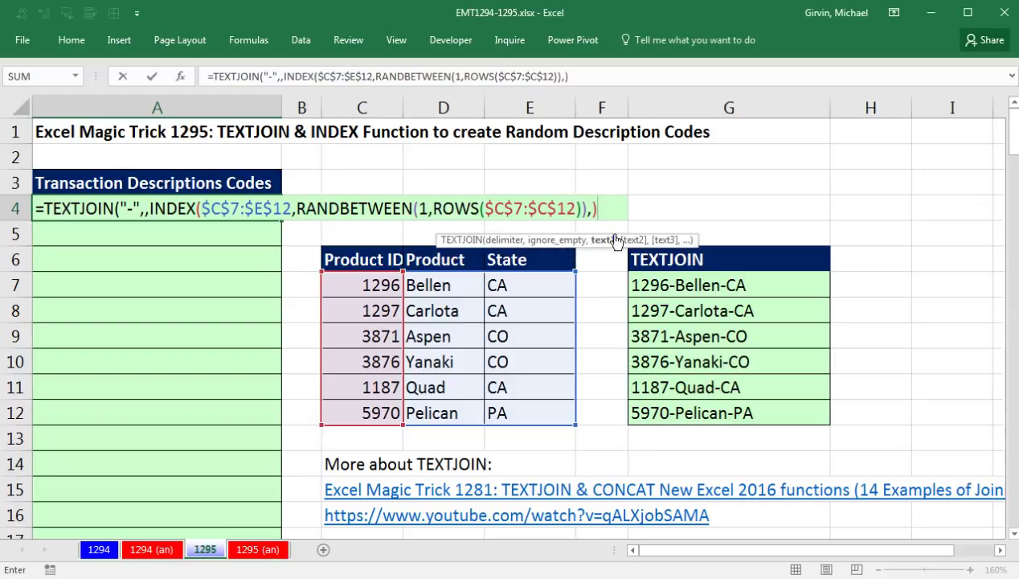
left_click(610, 241)
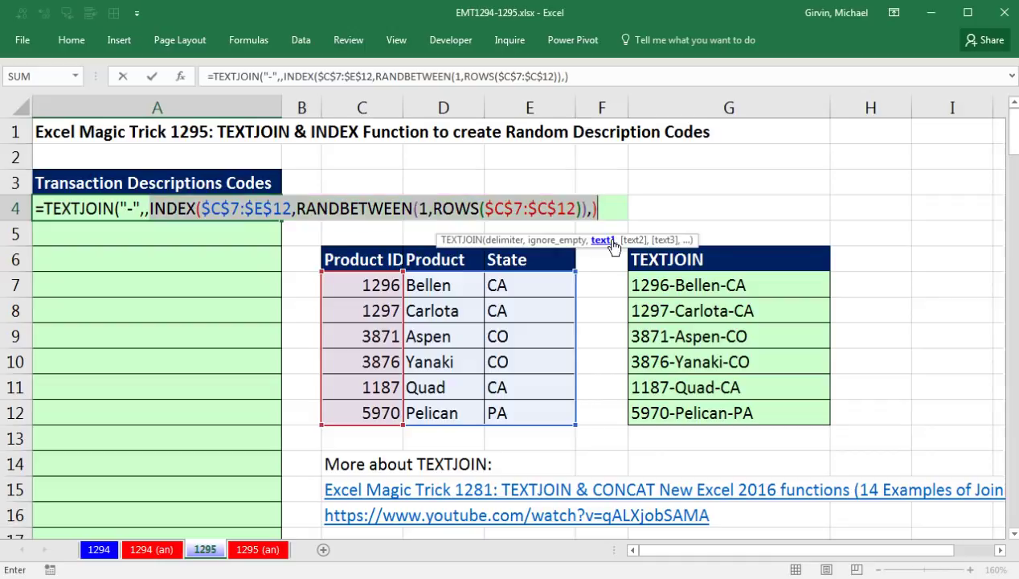
left_click(613, 205)
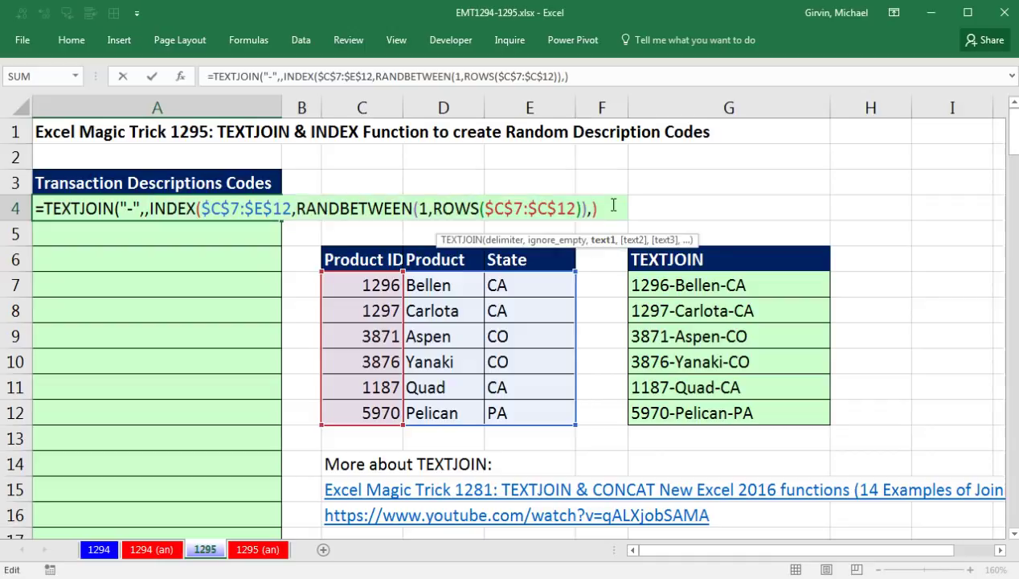
key("ctrl+Return")
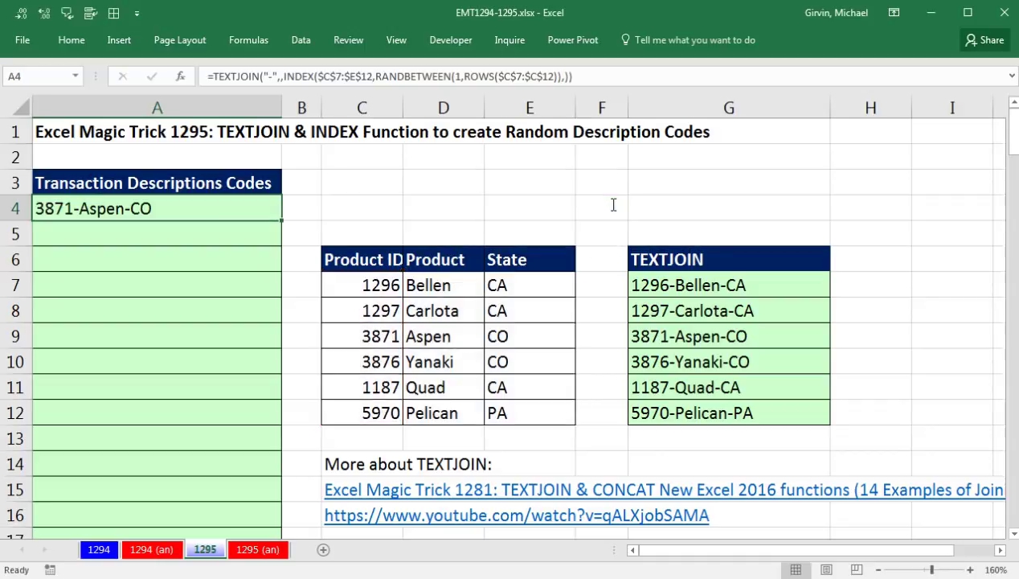
Step: Copy the A4 formula down through A142 and return to the column heading
left_click_drag(284, 218, 323, 459)
key("ctrl+Up")
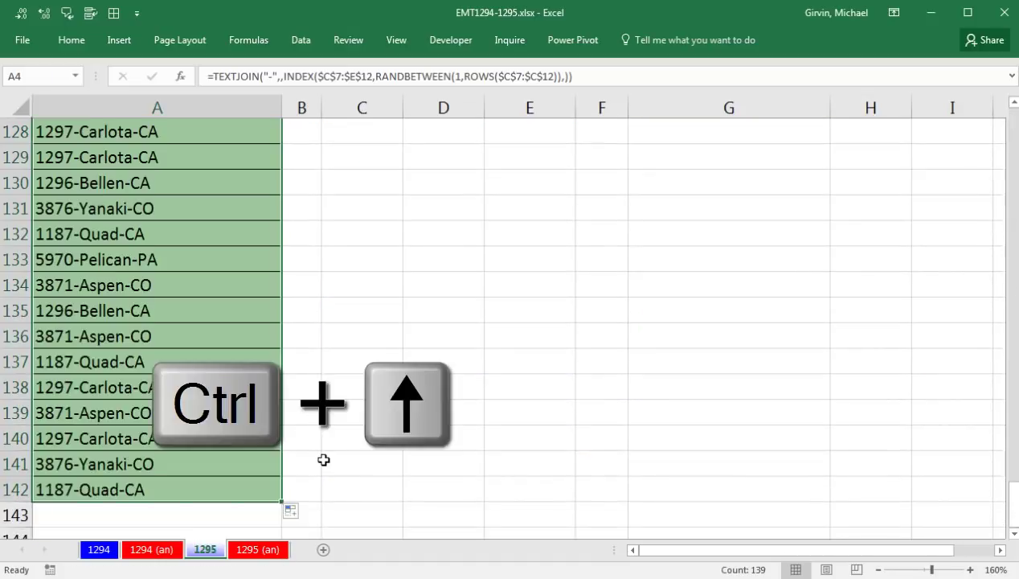
scroll(417, 482, "up", 1)
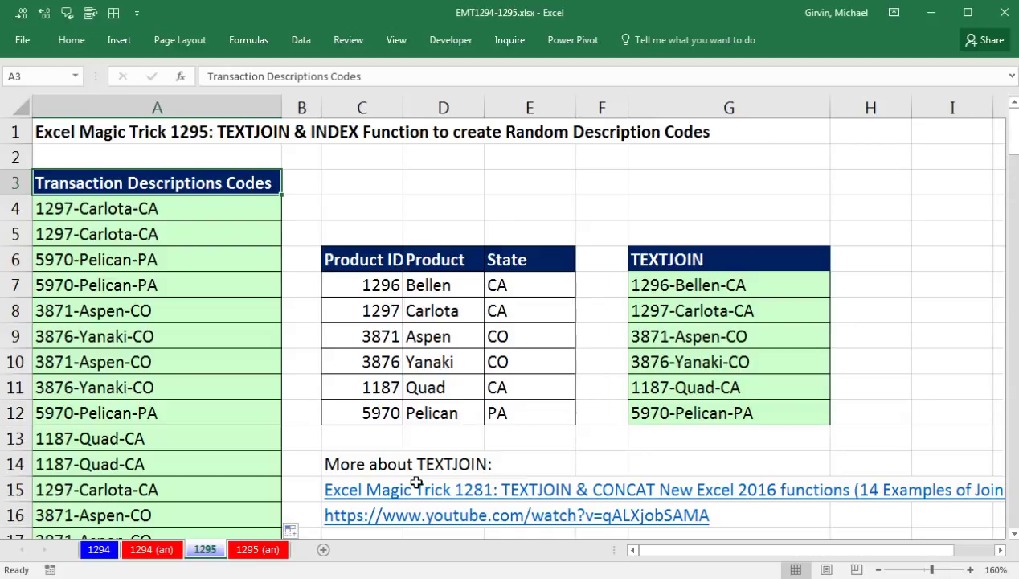
Step: Recalculate the sheet several times to generate new random transaction description codes
key("F9")
key("F9")
key("F9")
key("F9")
key("F9")
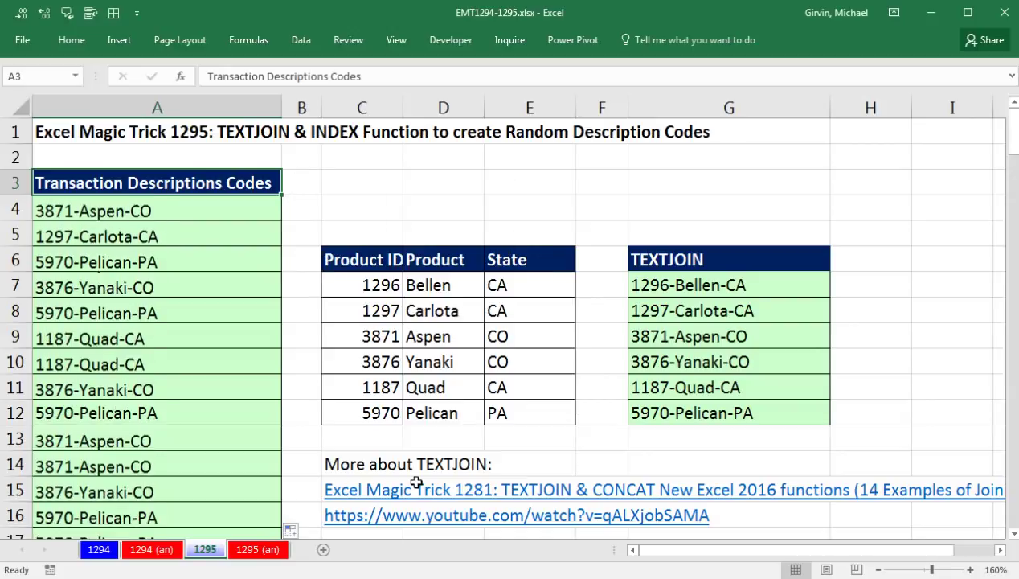
key("F9")
key("F9")
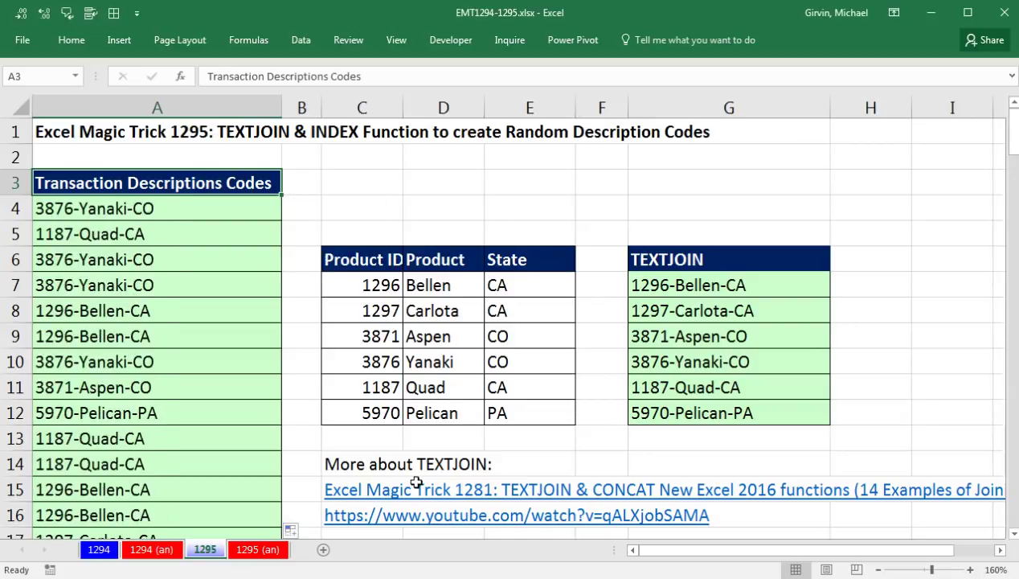
Step: Open the formula in A4 to review its INDEX and RANDBETWEEN arguments
double_click(238, 208)
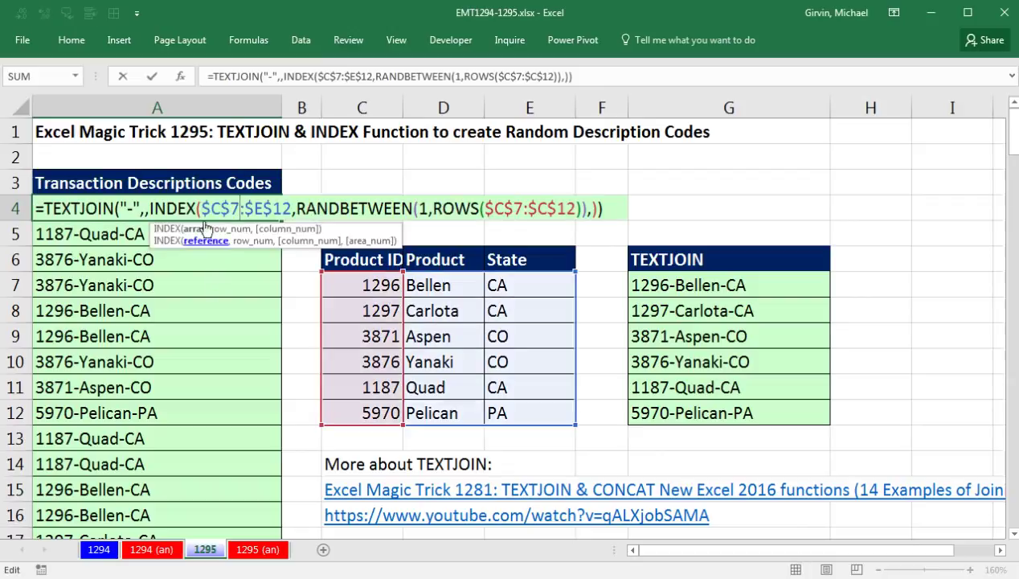
key("Escape")
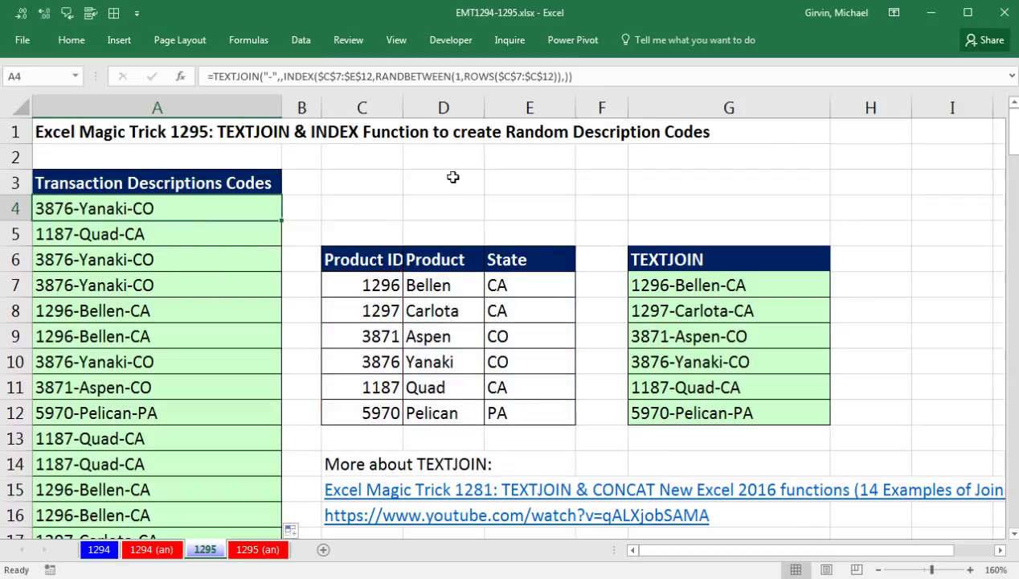
double_click(240, 203)
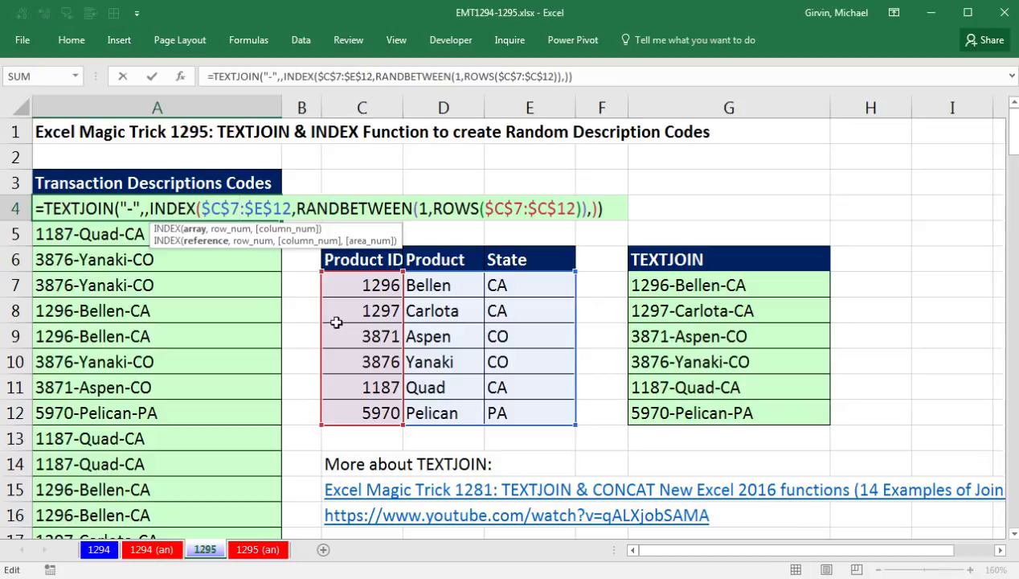